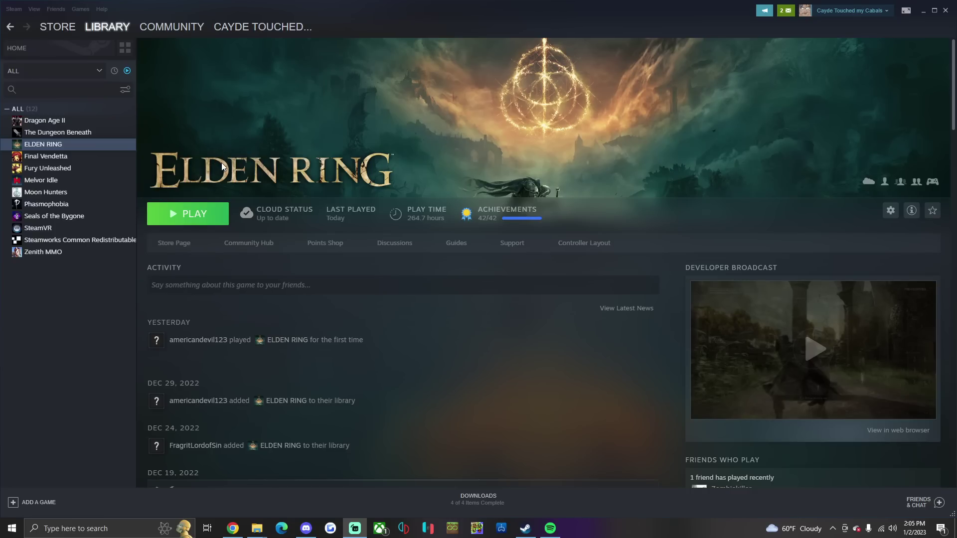
Bring up the management options for ELDEN RING in the Steam library.
right_click(62, 149)
Browse ELDEN RING's local files and open its Game folder in one Explorer window.
mouse_move(96, 195)
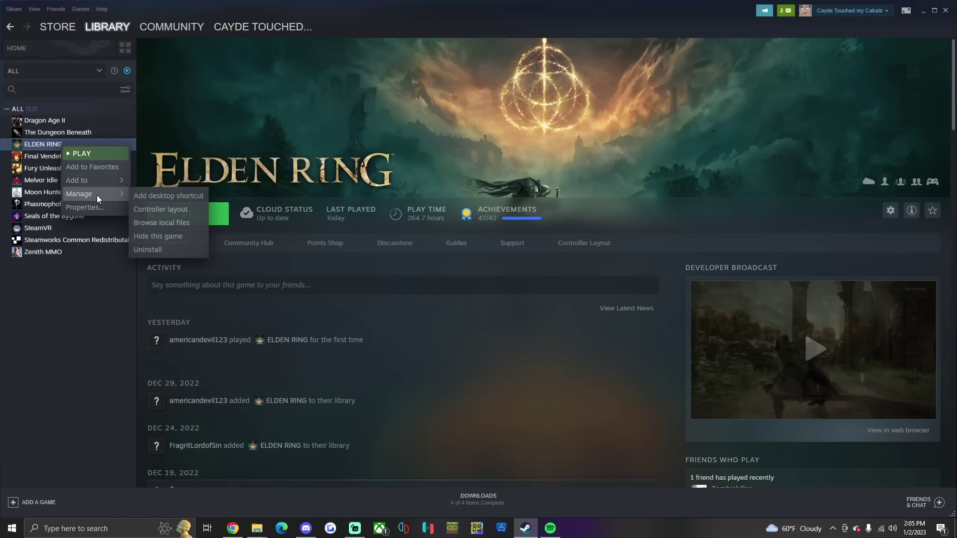
click(145, 223)
click(923, 11)
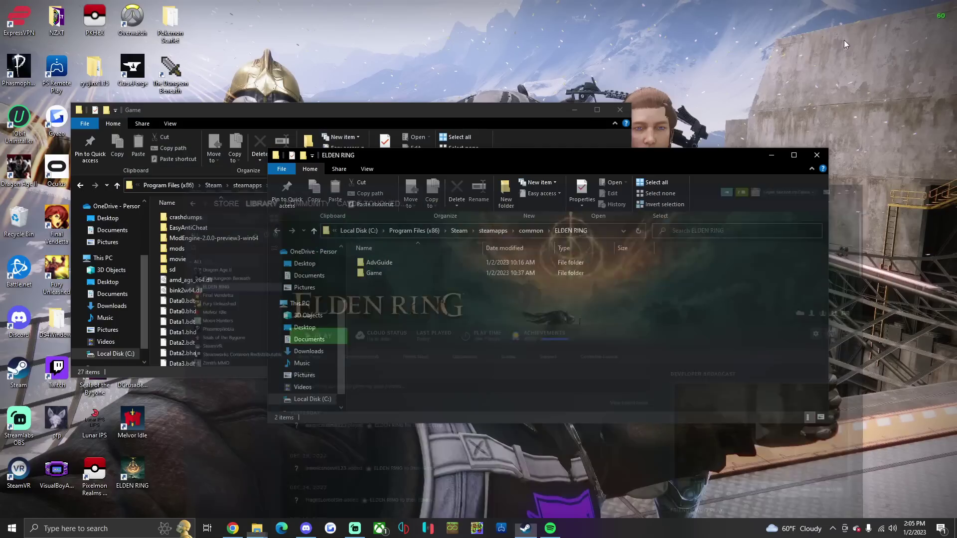
drag(543, 160, 353, 158)
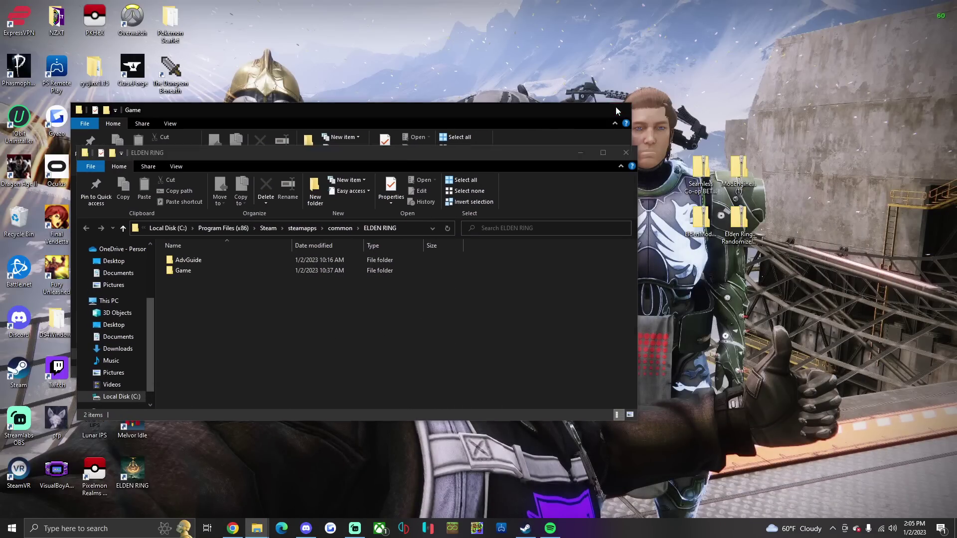
click(617, 109)
double_click(204, 269)
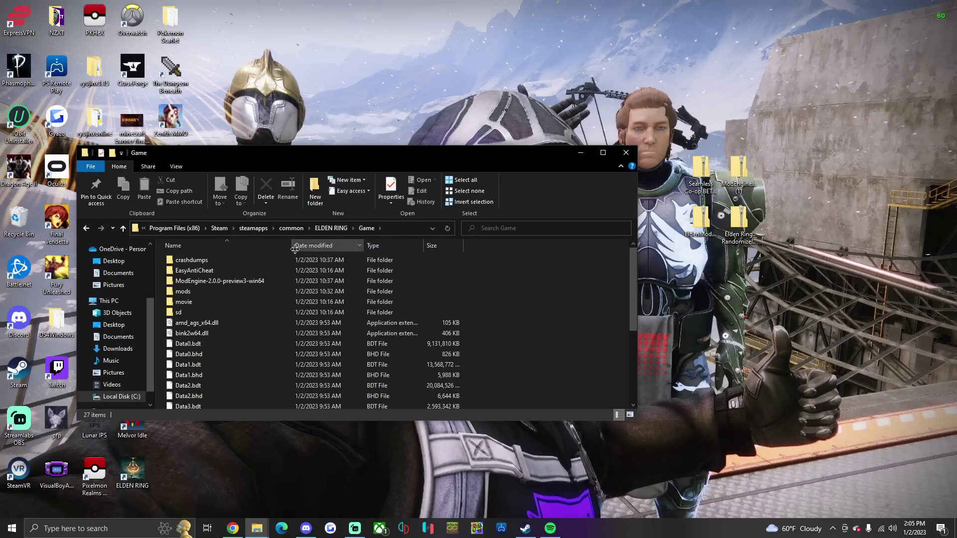
Inspect the EldenModLoader zip's three files, then move the zip to the desktop's bottom row.
click(705, 225)
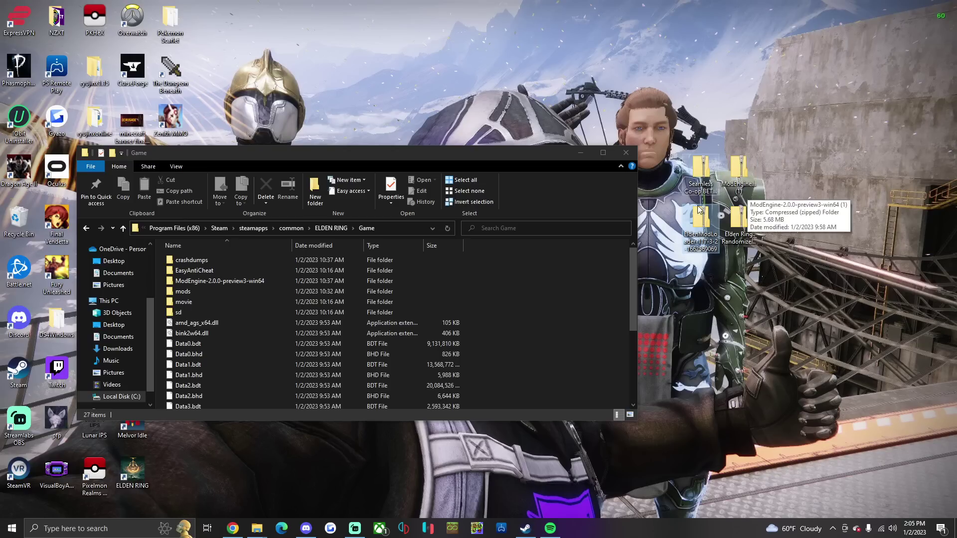
double_click(710, 237)
drag(499, 169, 836, 156)
drag(555, 308, 533, 250)
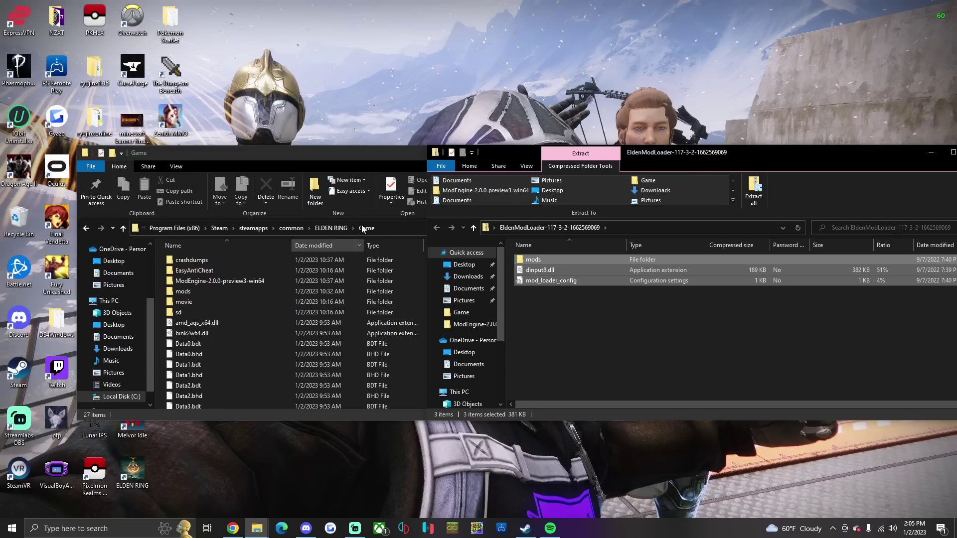
drag(725, 155, 519, 167)
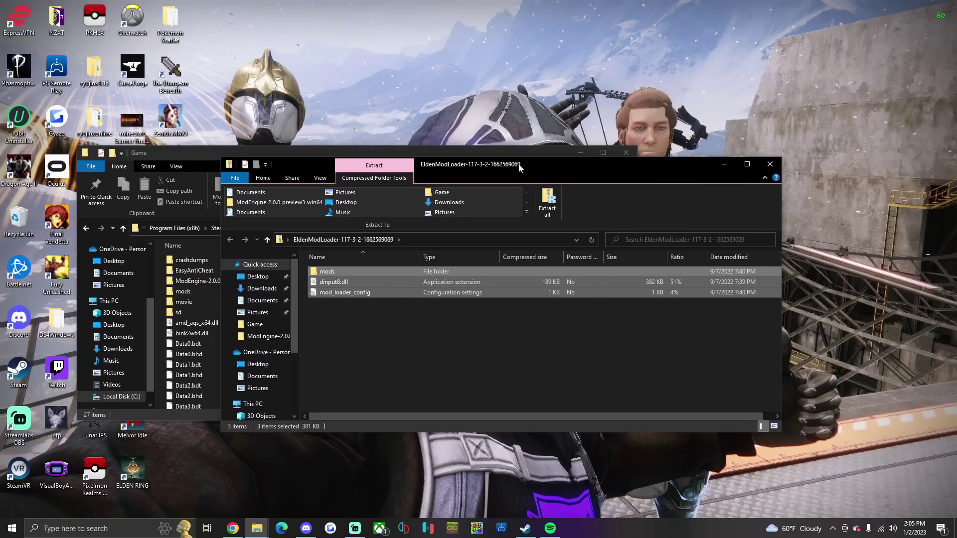
click(770, 166)
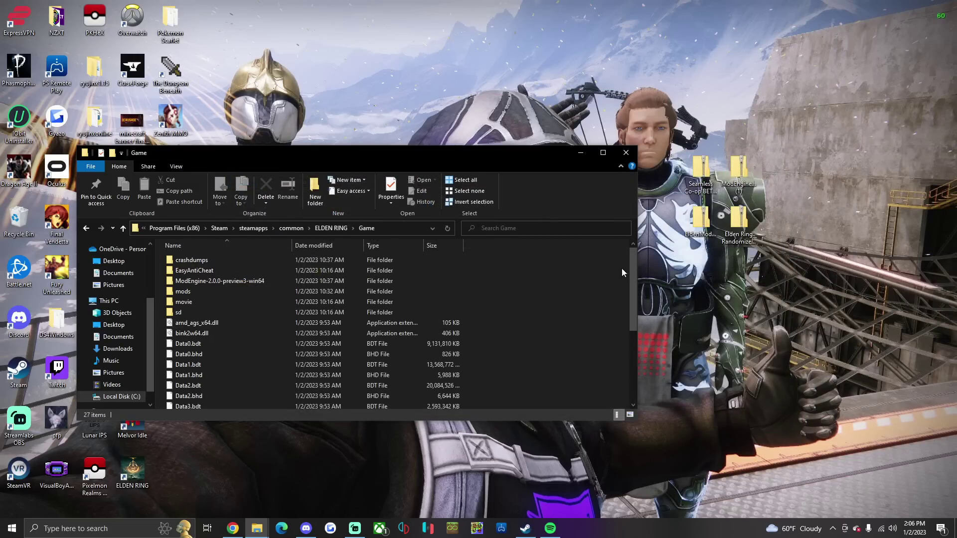
drag(707, 330, 174, 474)
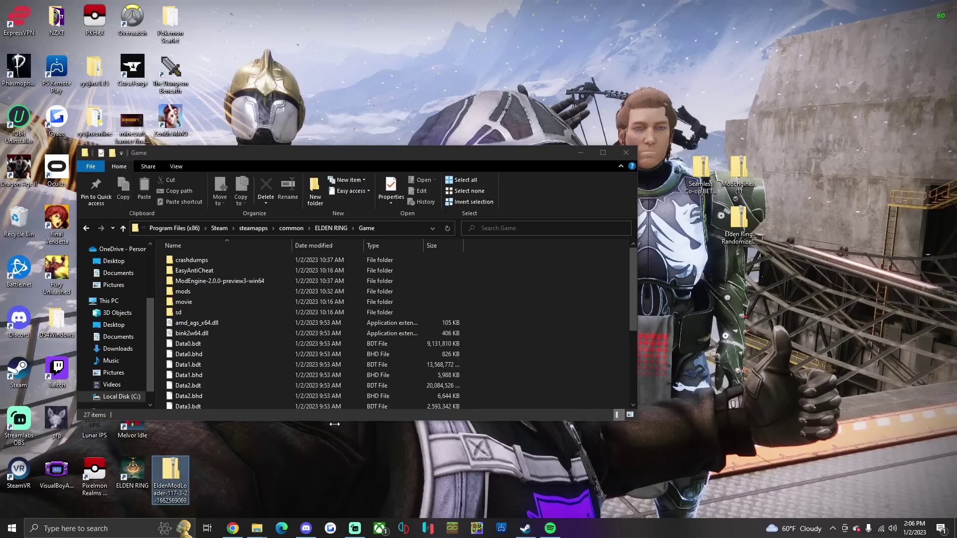
double_click(700, 172)
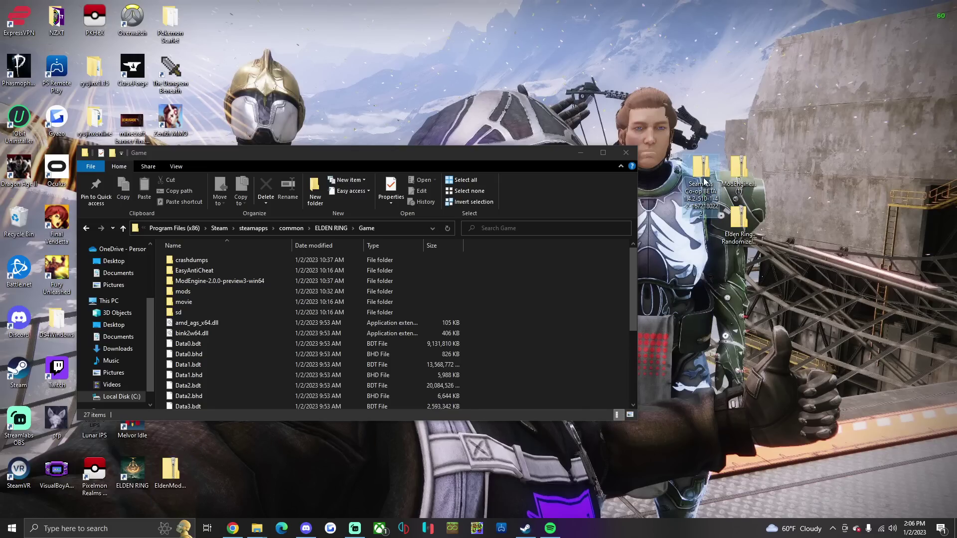
Open the SeamlessCoop folder in the Seamless Co-op archive and check the seamlesscoopsettings file's options.
drag(474, 168, 671, 161)
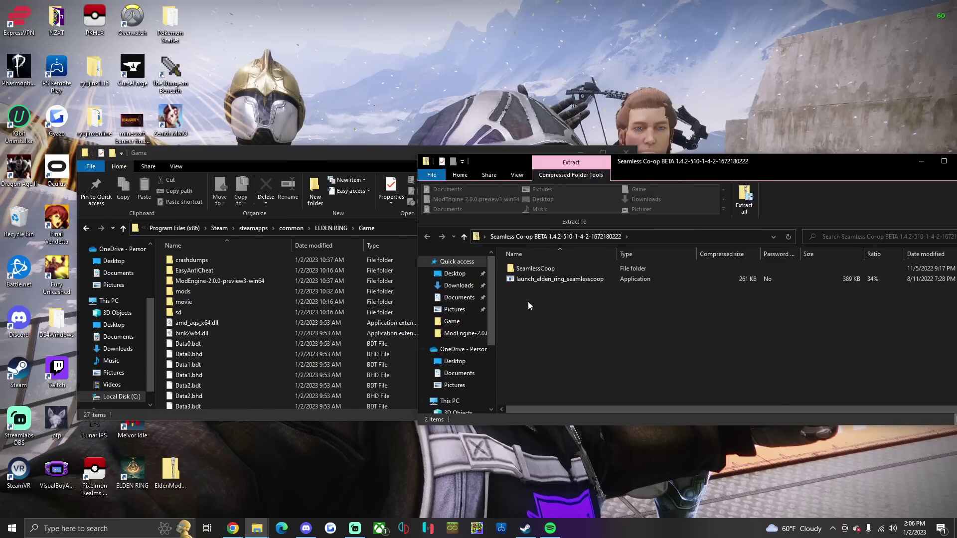
double_click(541, 270)
right_click(553, 270)
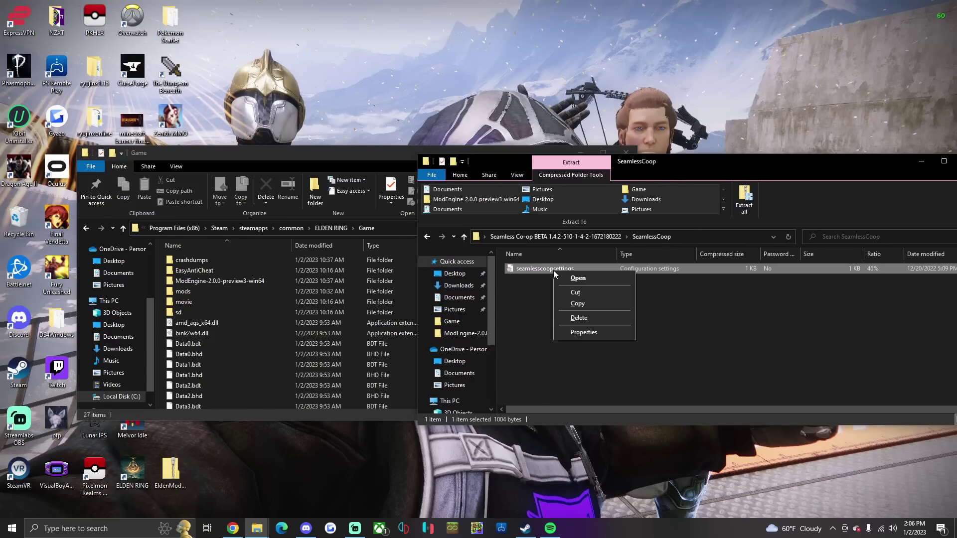
click(533, 271)
double_click(533, 271)
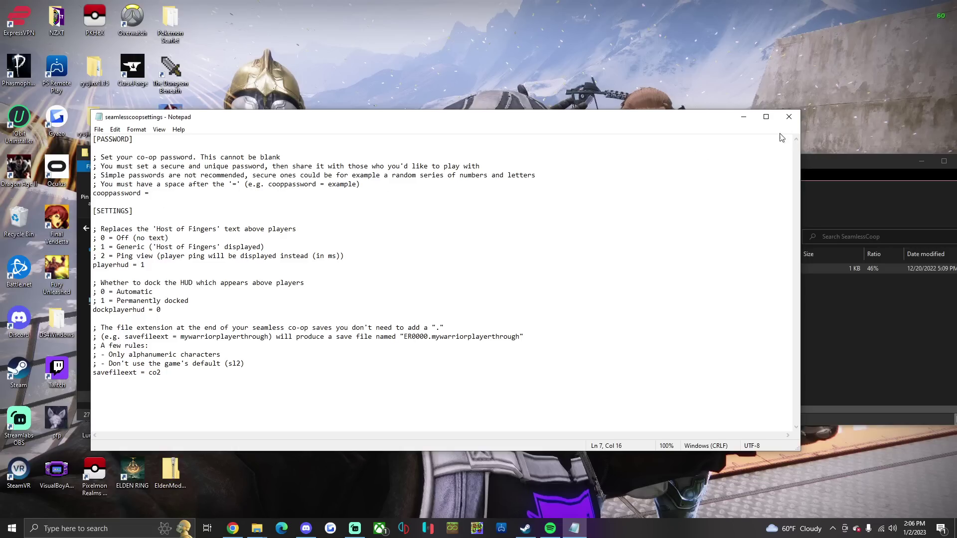
click(788, 116)
Close the Seamless Co-op archive and move its zip to the desktop's bottom row.
drag(740, 163, 609, 165)
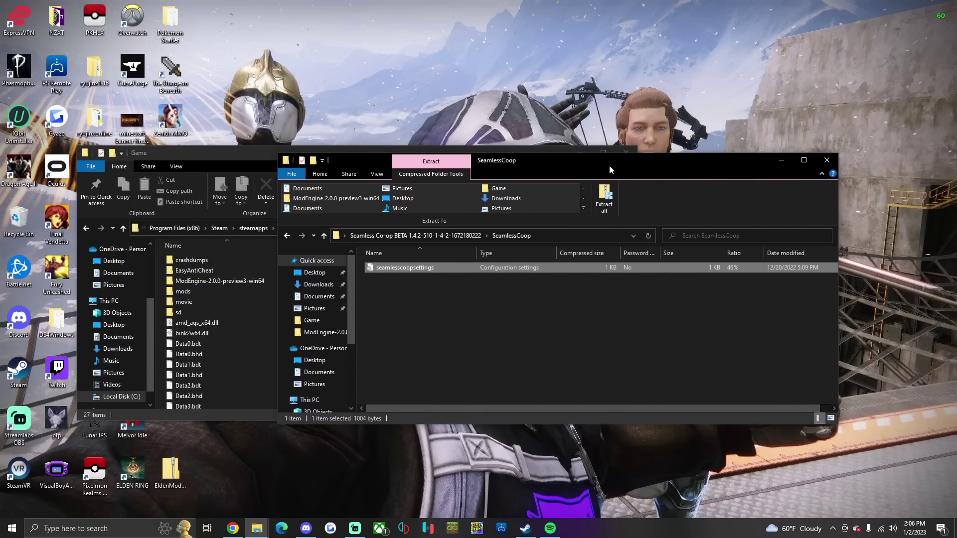
click(832, 161)
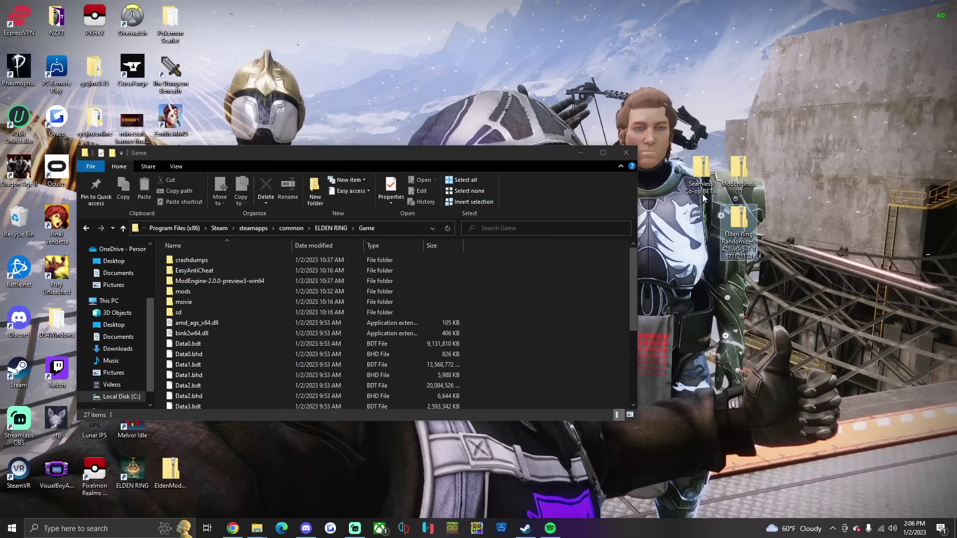
drag(703, 198, 218, 480)
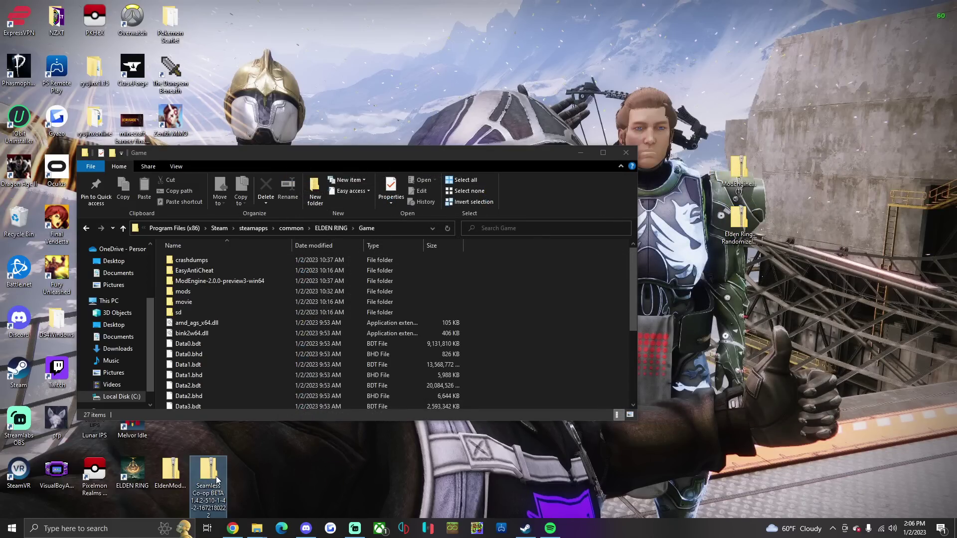
click(270, 474)
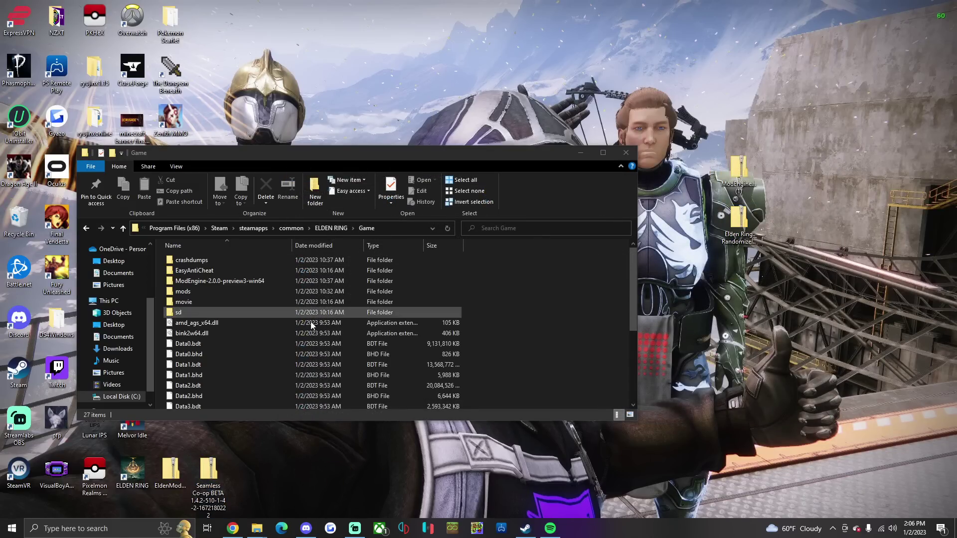
Check the new mods folder's contents in Game, then return to the Game folder.
scroll(301, 332, down, 1)
scroll(303, 332, down, 1)
scroll(303, 338, down, 2)
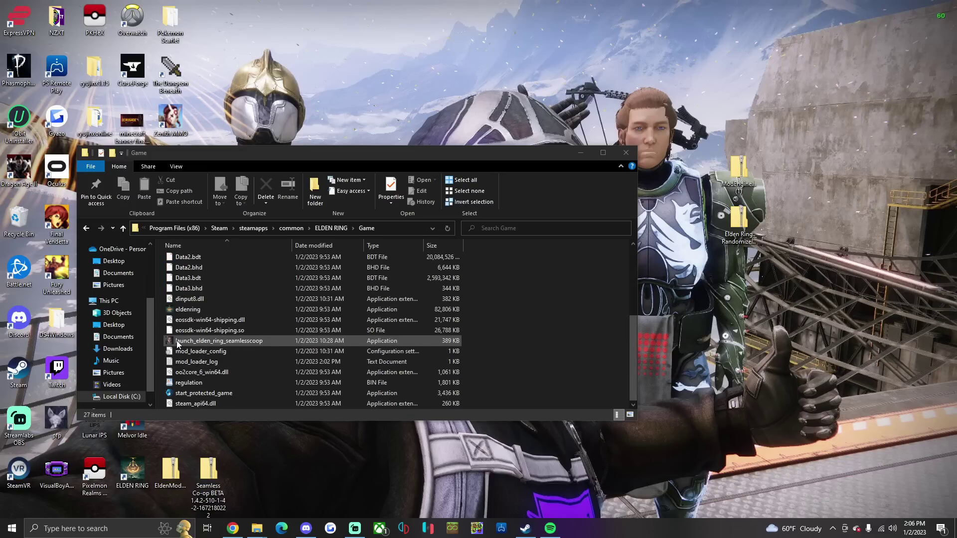
scroll(301, 339, up, 4)
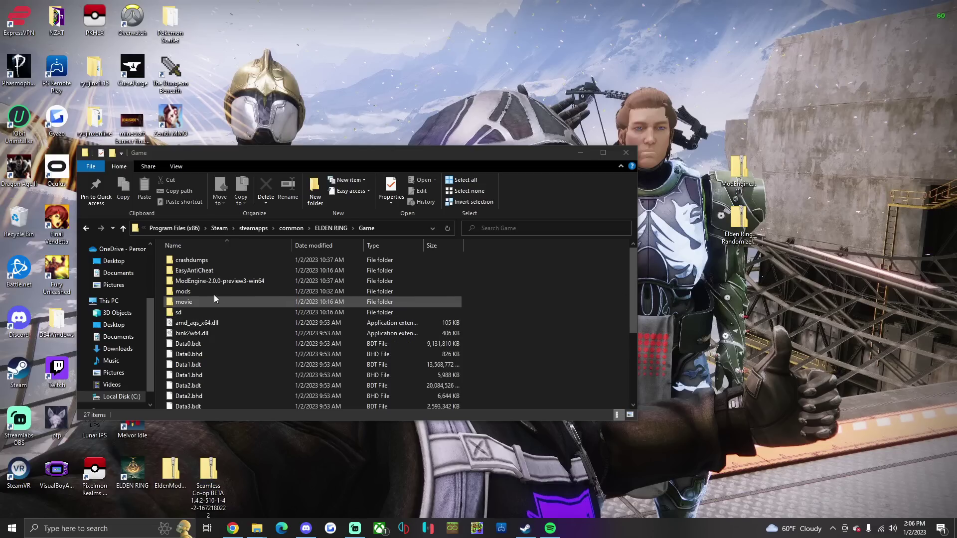
double_click(194, 290)
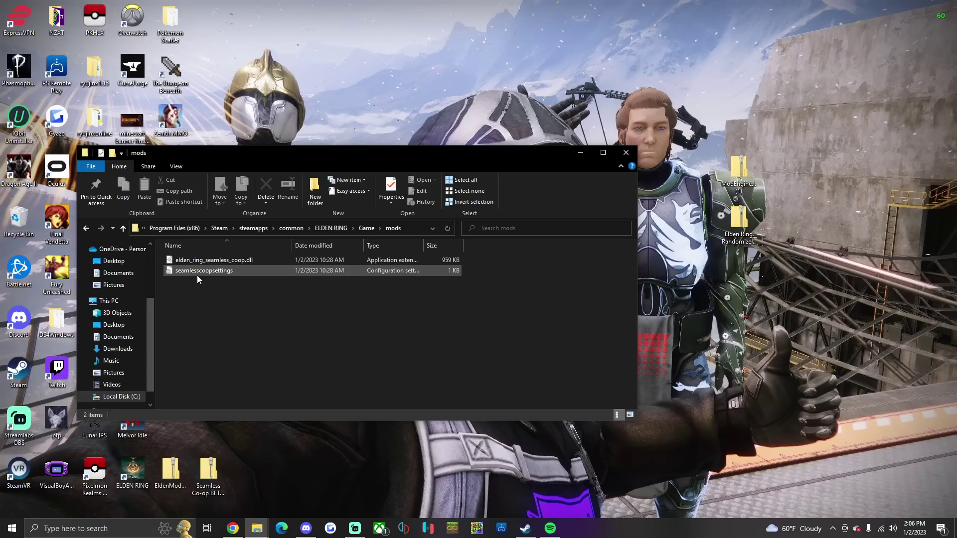
click(359, 229)
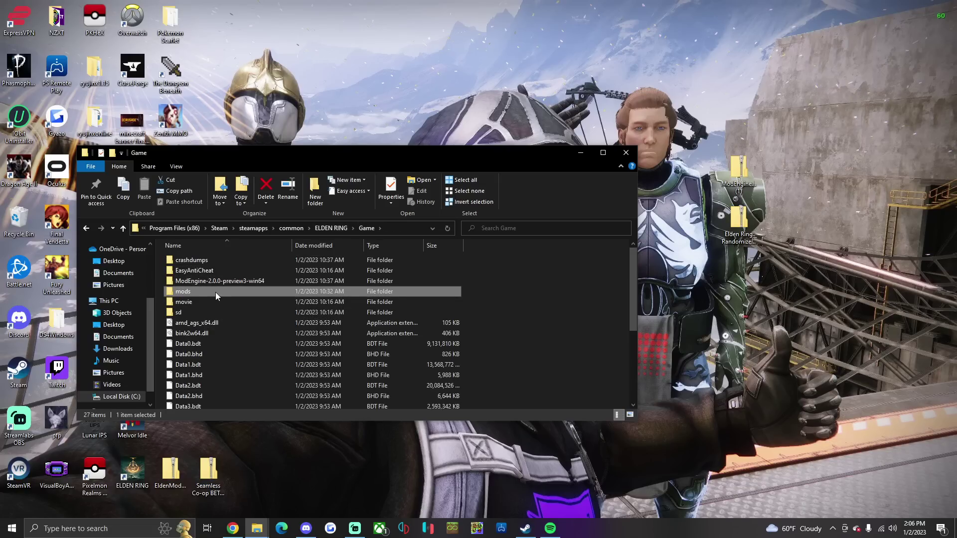
click(742, 182)
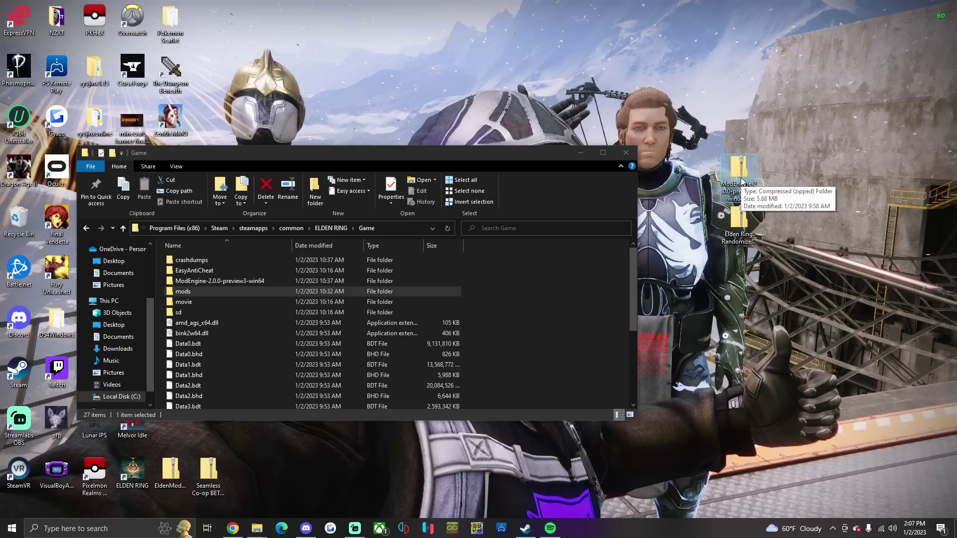
Inspect the ModEngine zip, open ModEngine-2.0.0-preview3-win64, and move the zip to the bottom row.
double_click(742, 183)
drag(583, 160, 661, 160)
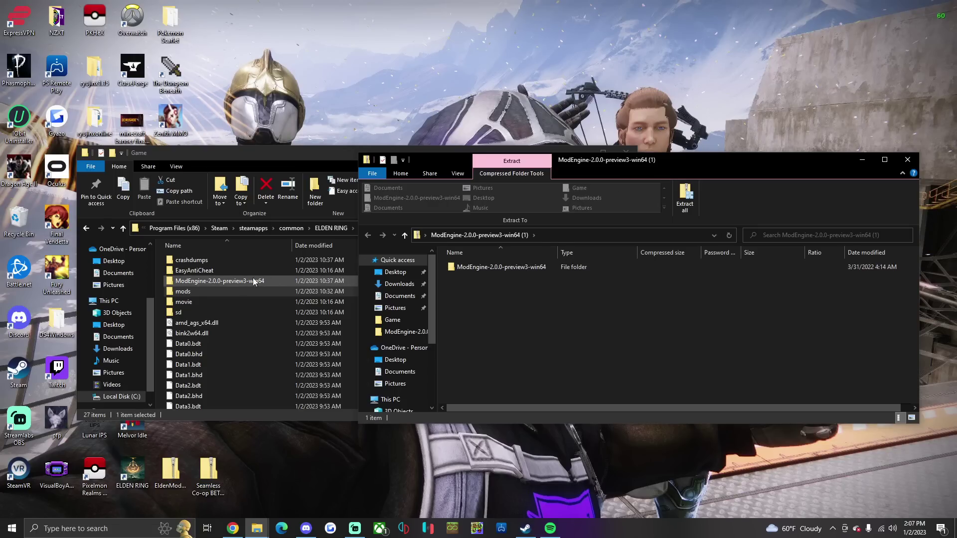
click(907, 160)
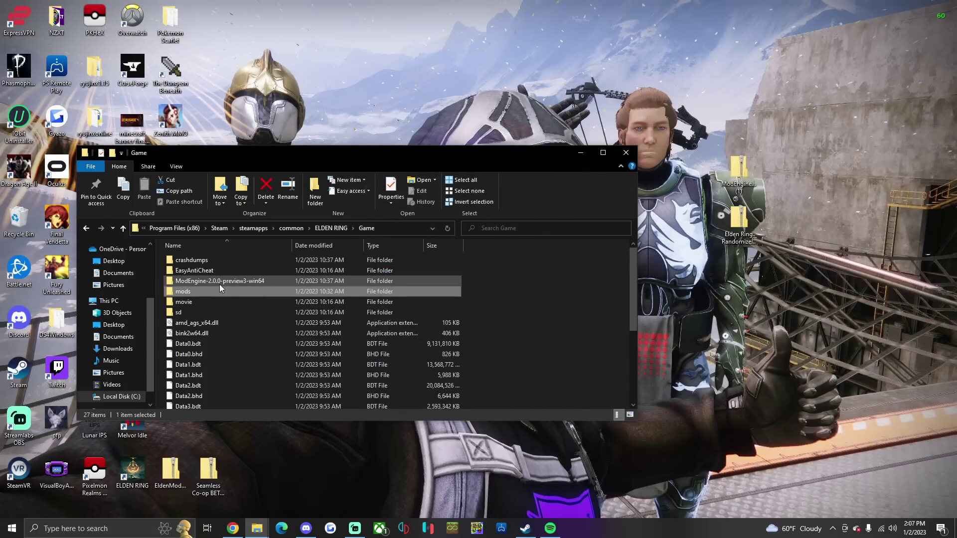
double_click(221, 282)
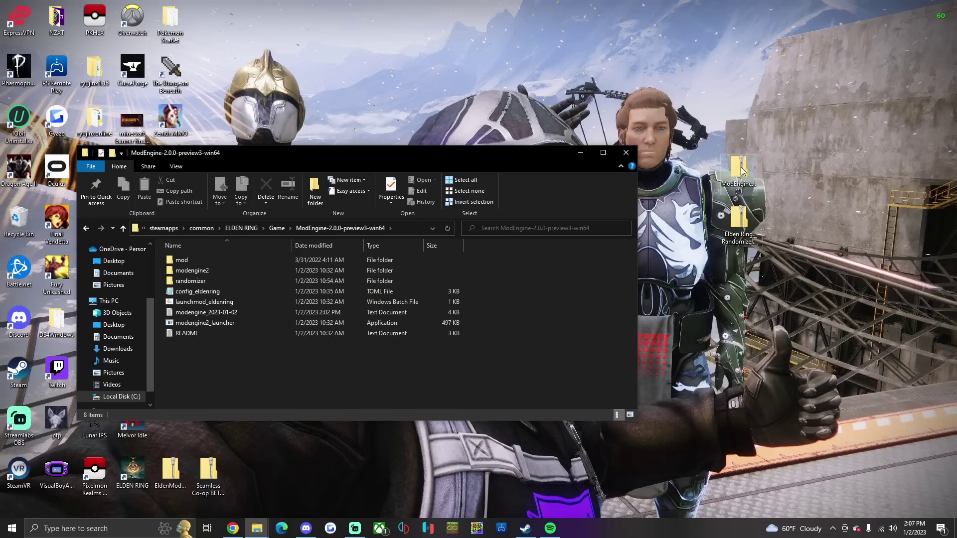
drag(738, 172, 248, 465)
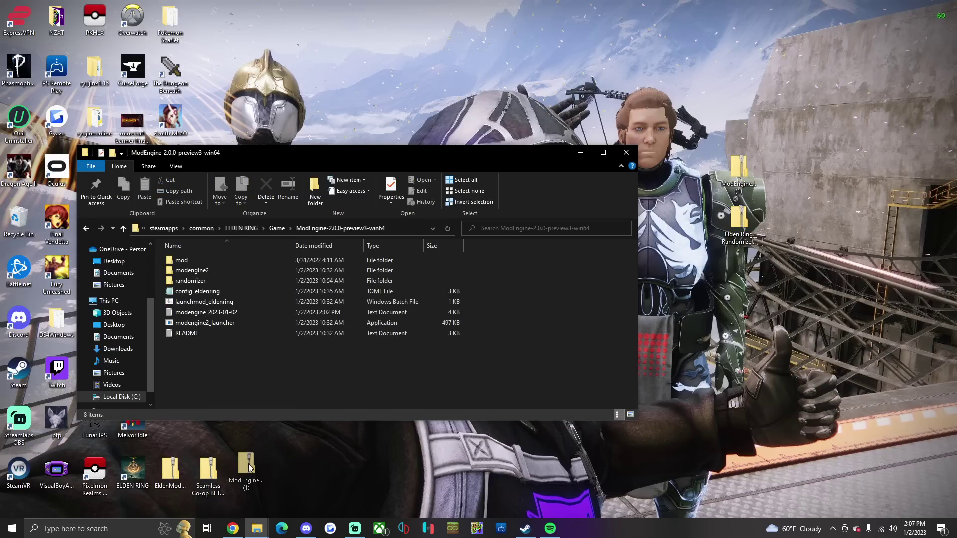
Check the Randomizer zip's randomizer folder, close it, and open ModEngine's randomizer subfolder.
double_click(739, 222)
drag(584, 165, 662, 160)
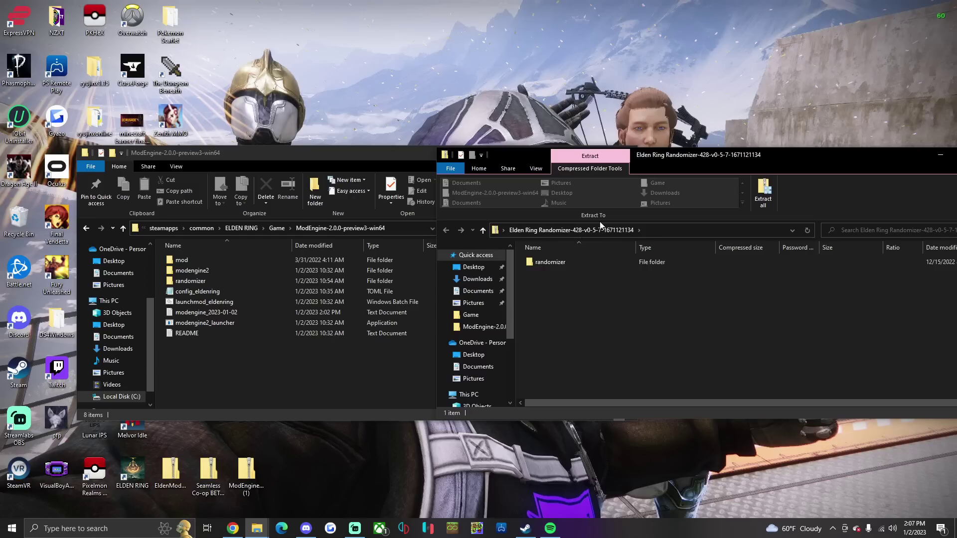
click(558, 265)
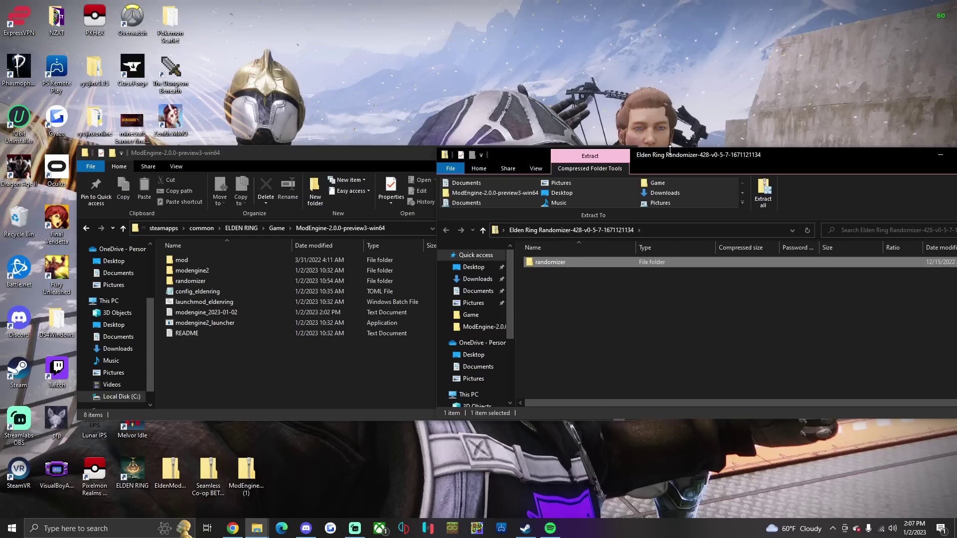
drag(668, 151, 461, 167)
click(780, 171)
double_click(192, 280)
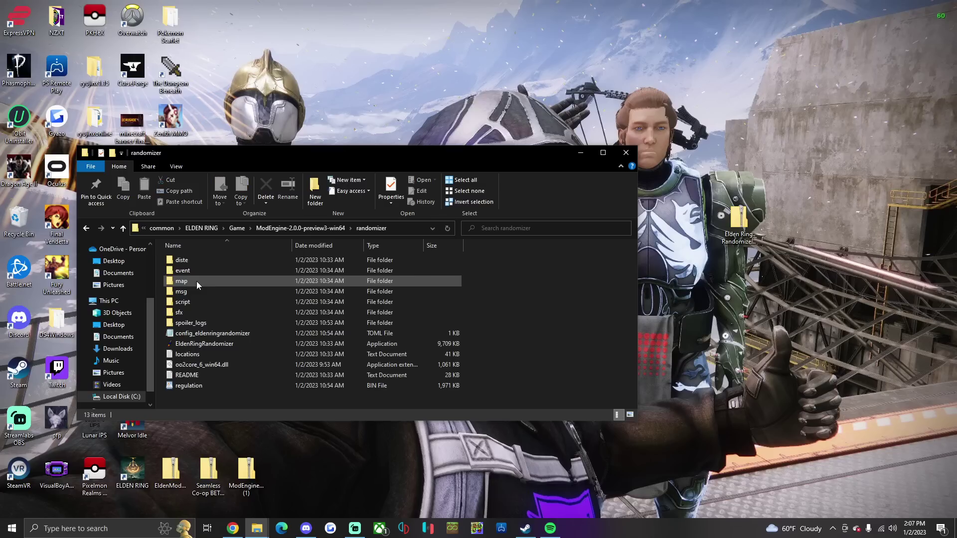
Launch EldenRingRandomizer, look over its Enemy Randomizer options, then show the Item Randomizer settings.
double_click(190, 344)
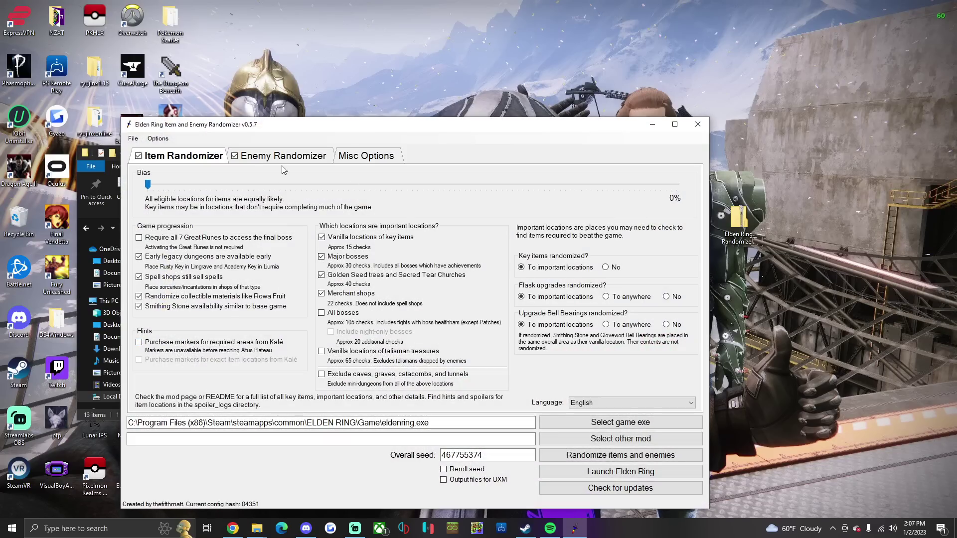
click(283, 159)
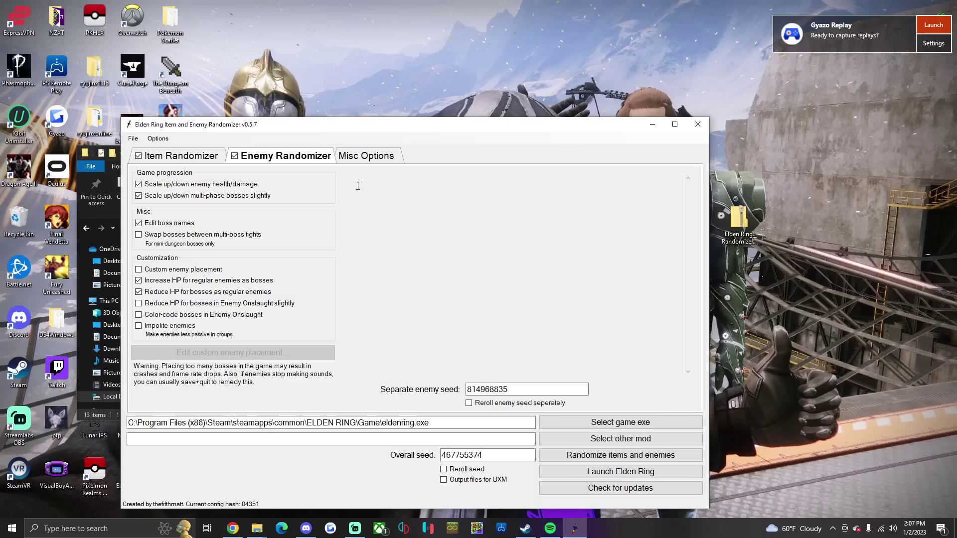
drag(293, 126, 293, 103)
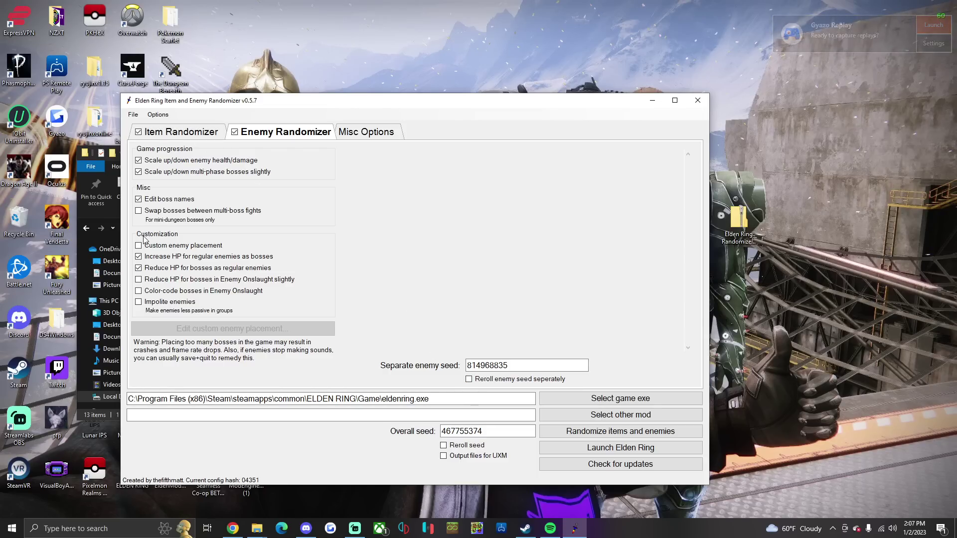
click(191, 136)
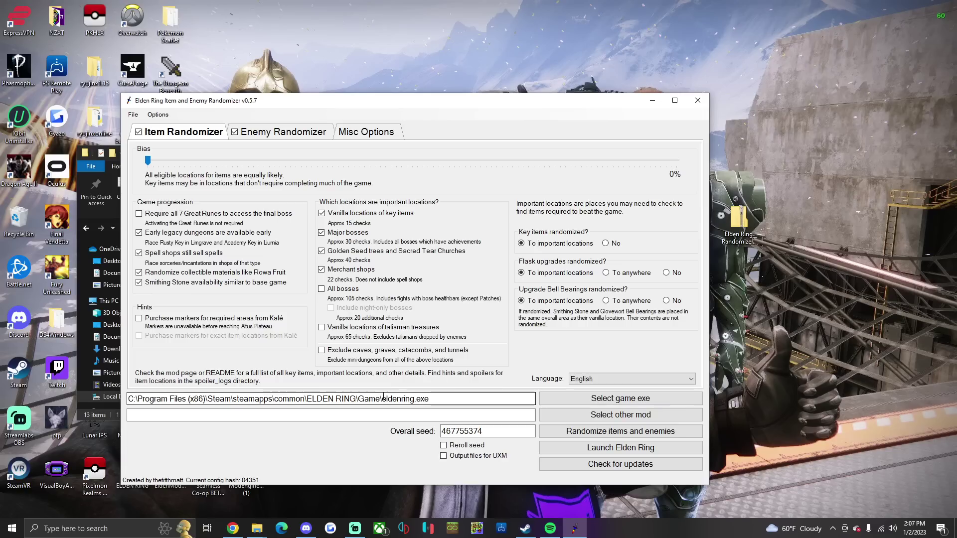
Pick eldenring in the game exe picker but cancel, compare Enemy and Item tabs, and close the randomizer.
click(554, 397)
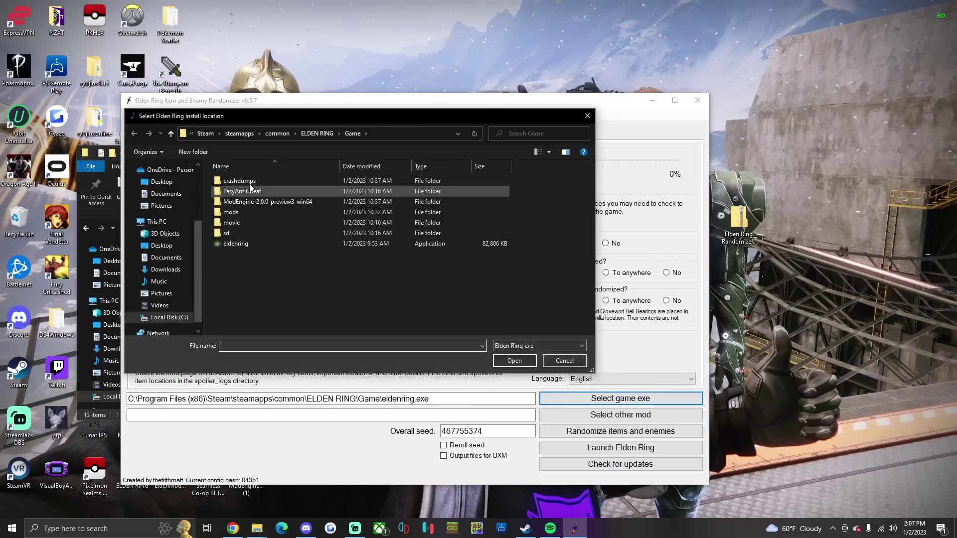
click(238, 245)
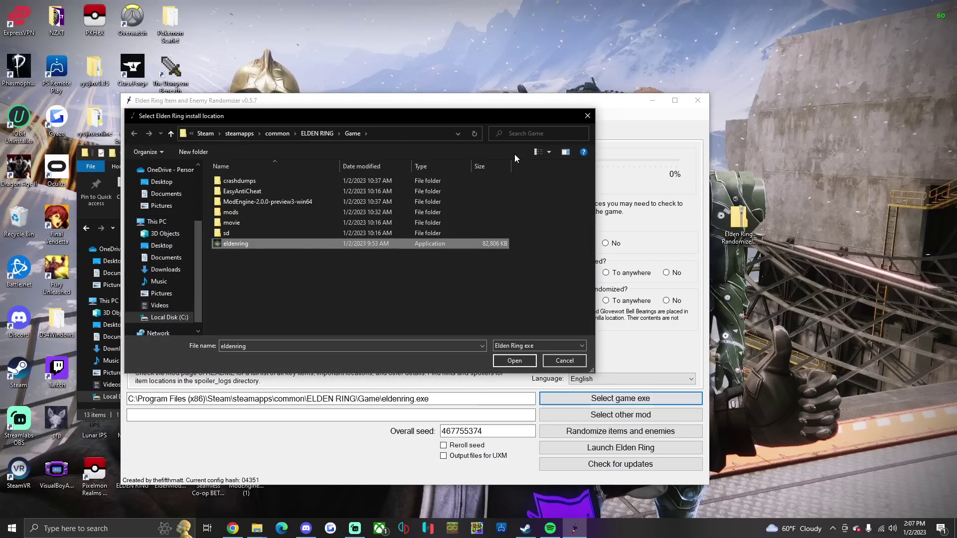
click(588, 116)
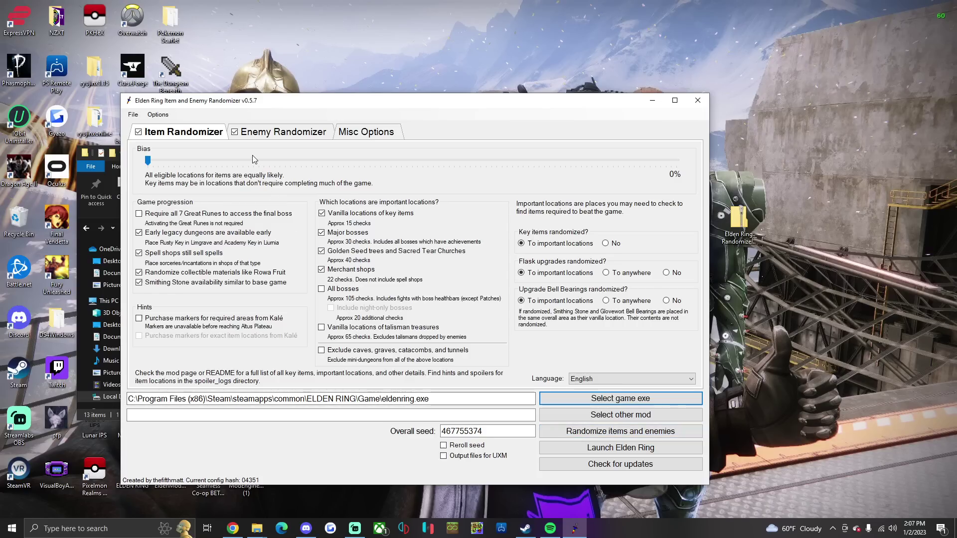
click(255, 134)
click(180, 136)
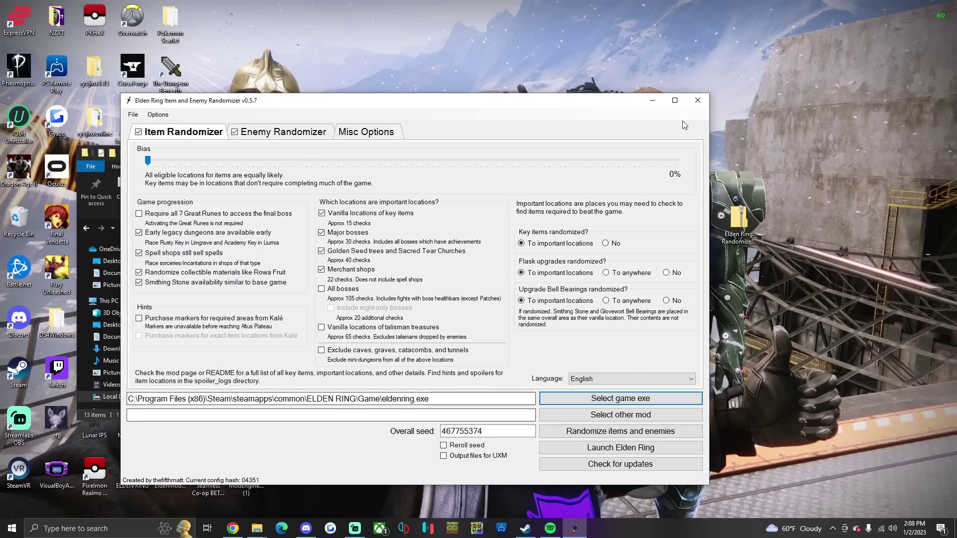
click(691, 107)
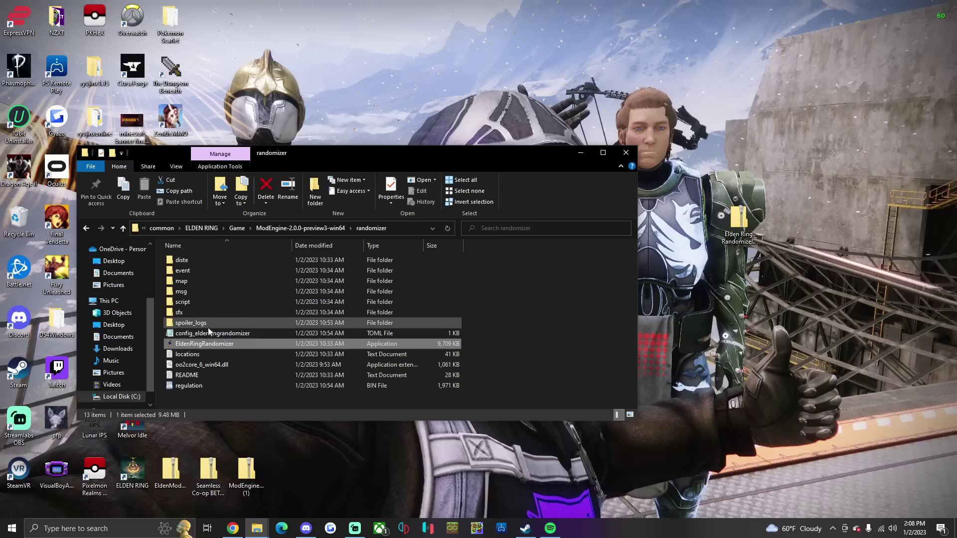
Review config_eldenring in Notepad, confirming 'randomizer' as the enabled mod path, then close it.
click(302, 229)
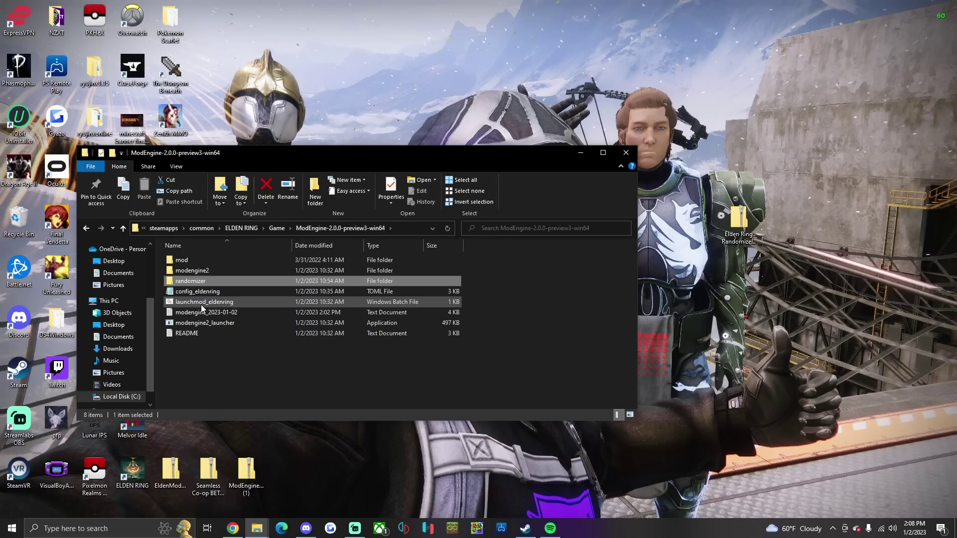
double_click(200, 292)
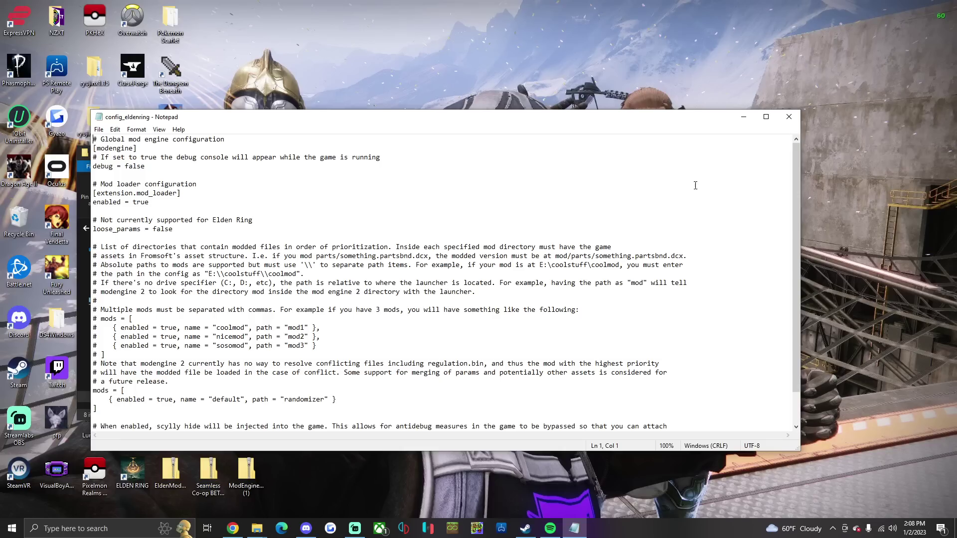
click(788, 117)
Peek into the randomizer folder, then navigate back through ModEngine up to the Game folder.
click(394, 386)
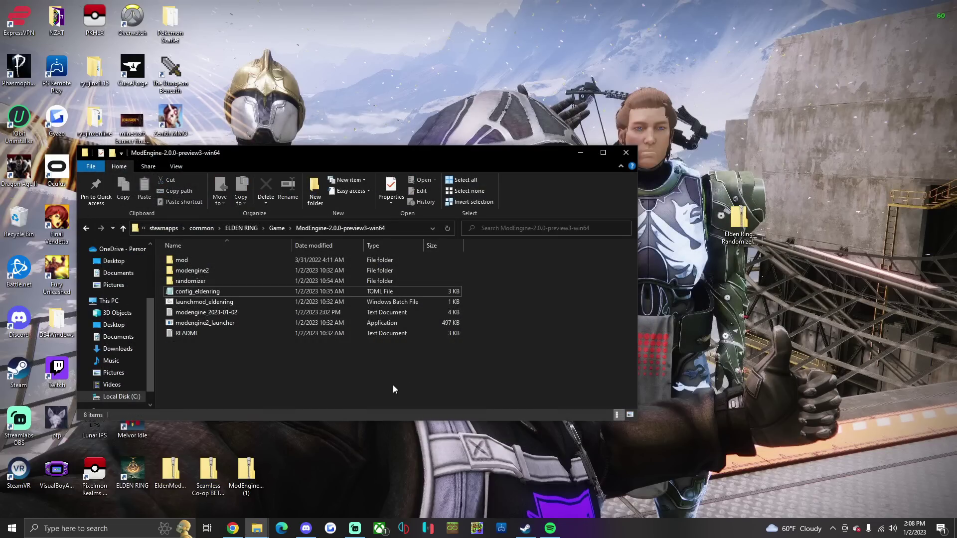
double_click(204, 283)
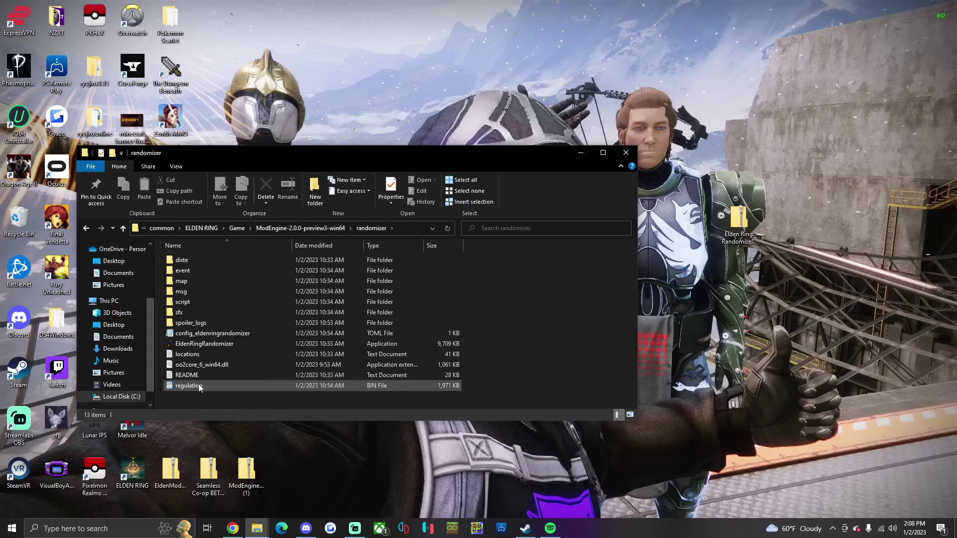
click(318, 230)
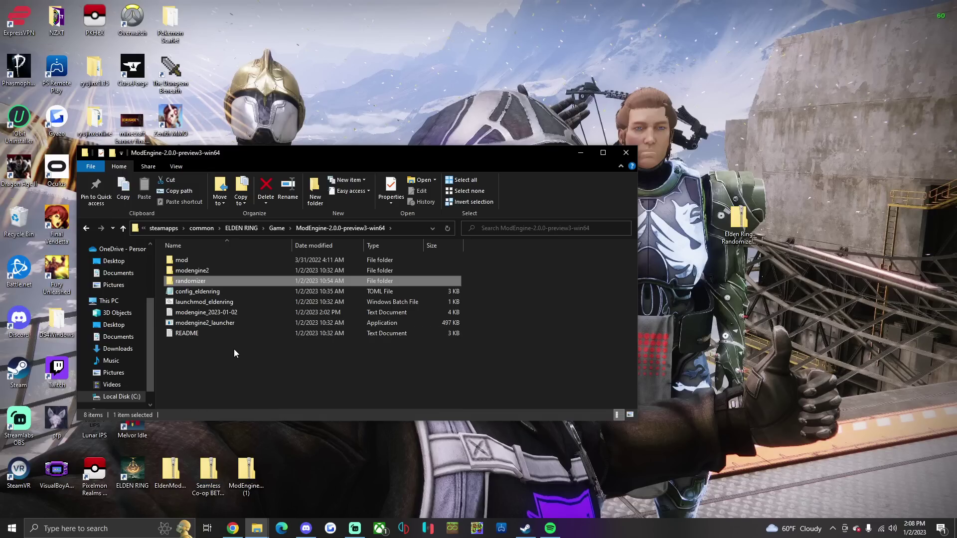
click(276, 228)
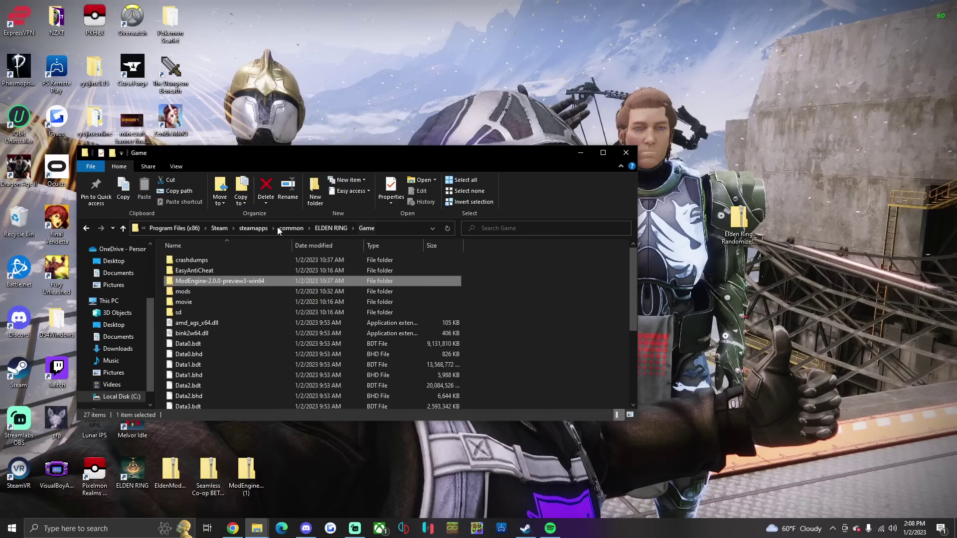
Open the ModEngine-2.0.0-preview3-win64 folder inside Game.
double_click(229, 280)
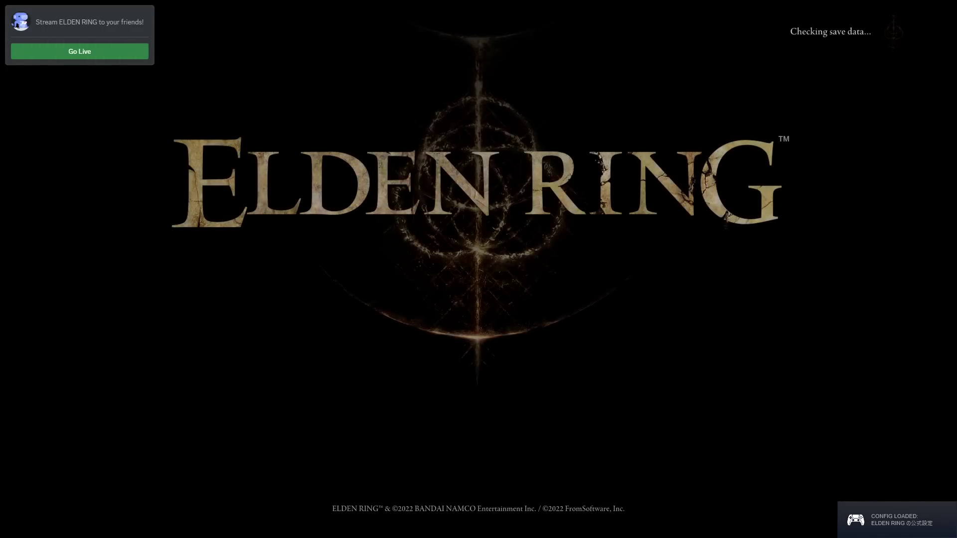
Get past the title and Seamless Co-op notice into a new game with Vagabond base and Type A body.
key(Return)
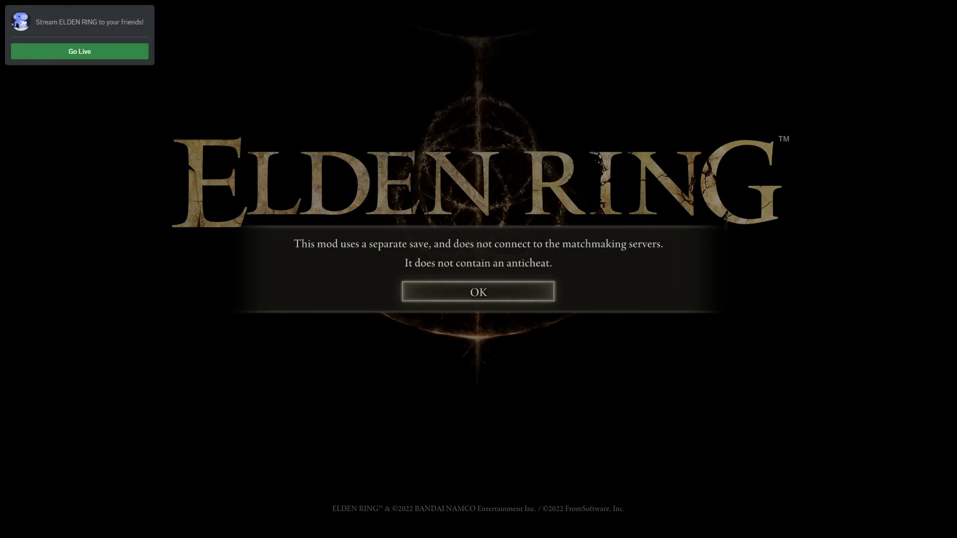
key(Return)
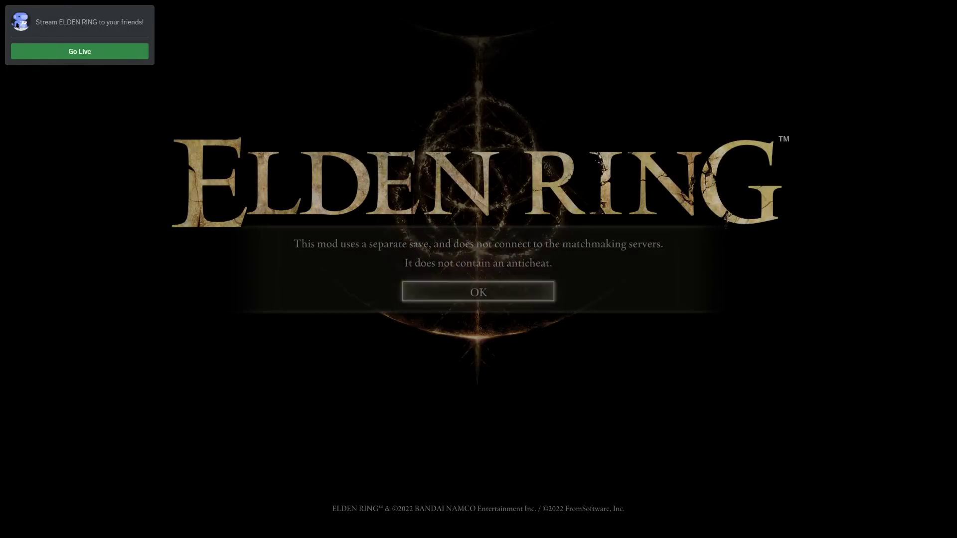
key(Down)
key(Down)
key(Down)
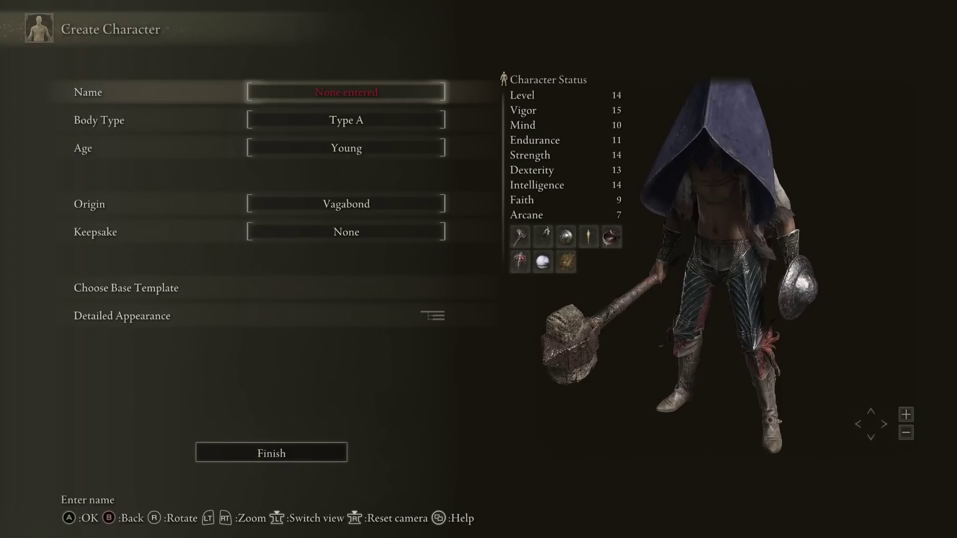
key(Down)
key(Down)
Preview the randomized origins from Warrior through Confessor, then back out of character creation.
key(Down)
key(Return)
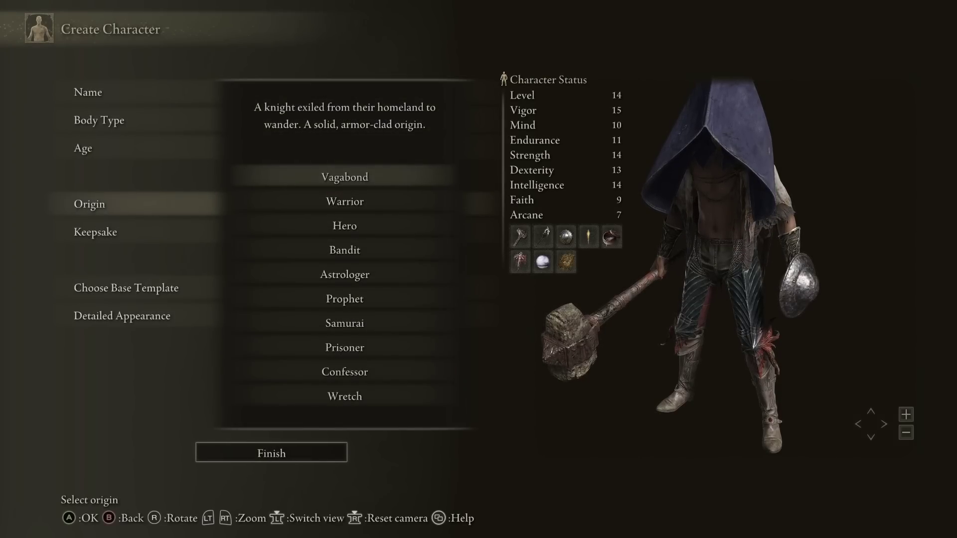
key(Down)
key(Down)
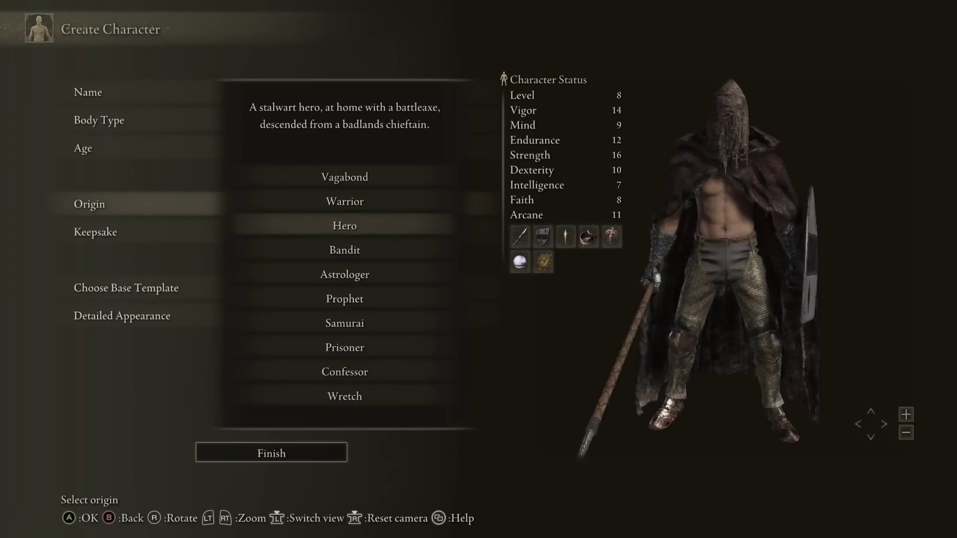
key(Down)
key(Down)
key(Down)
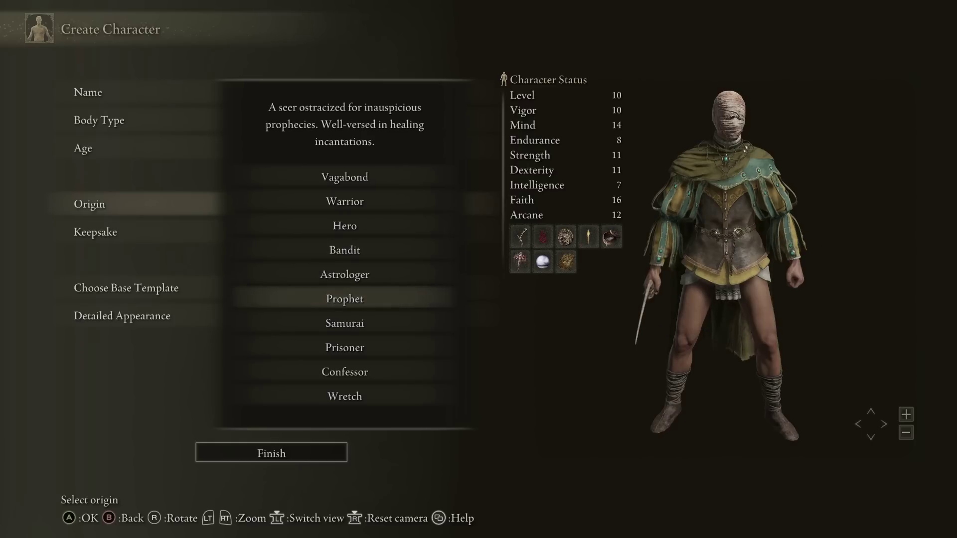
key(Down)
key(Down)
key(Down)
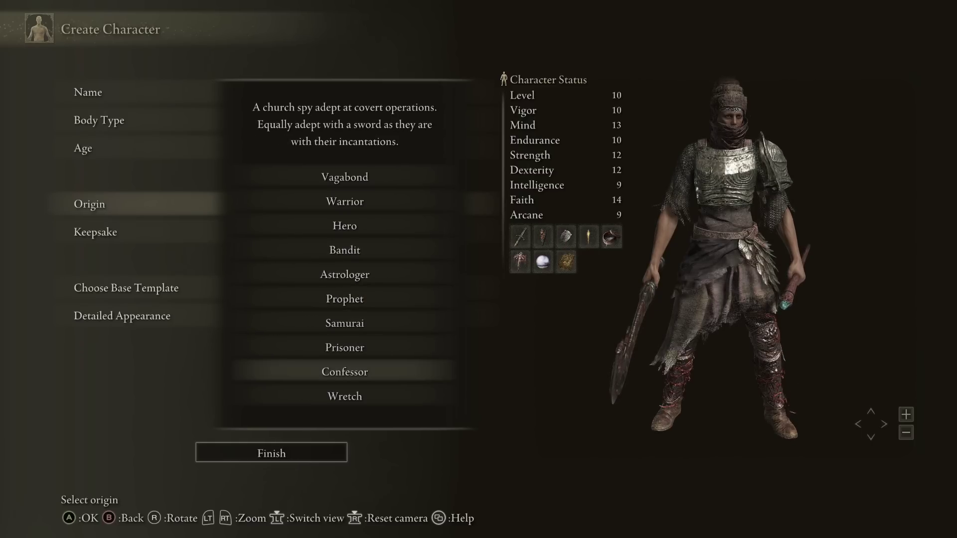
key(Down)
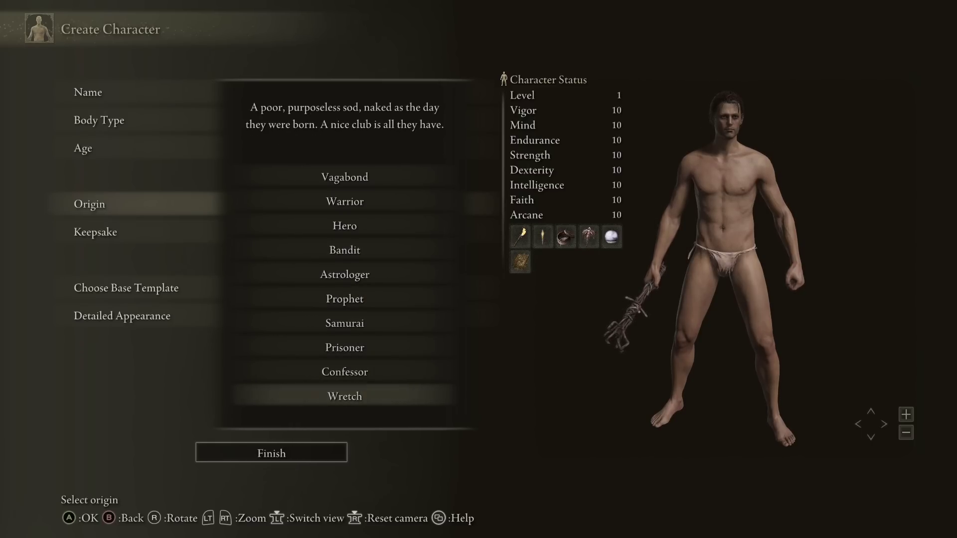
key(Escape)
key(Escape)
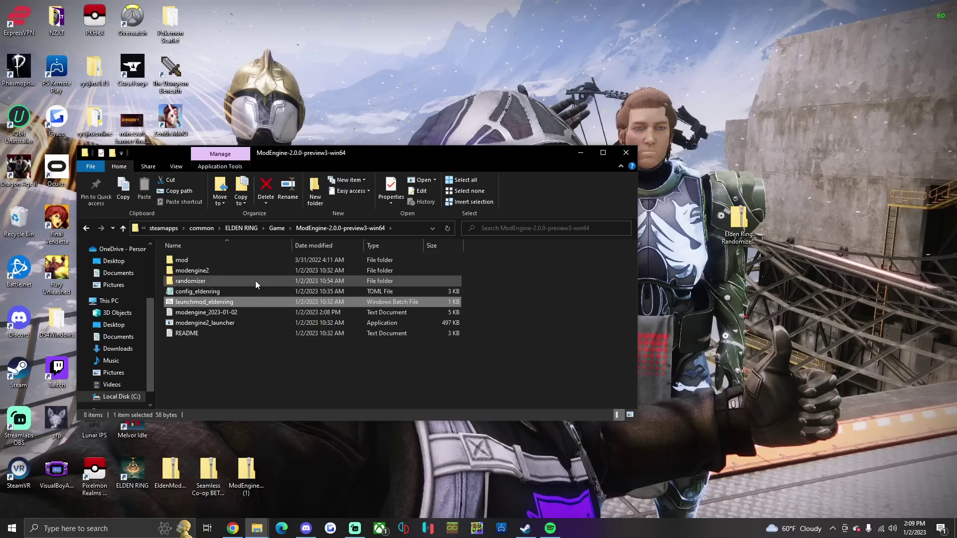
Relaunch EldenRingRandomizer from inside the randomizer folder.
double_click(200, 280)
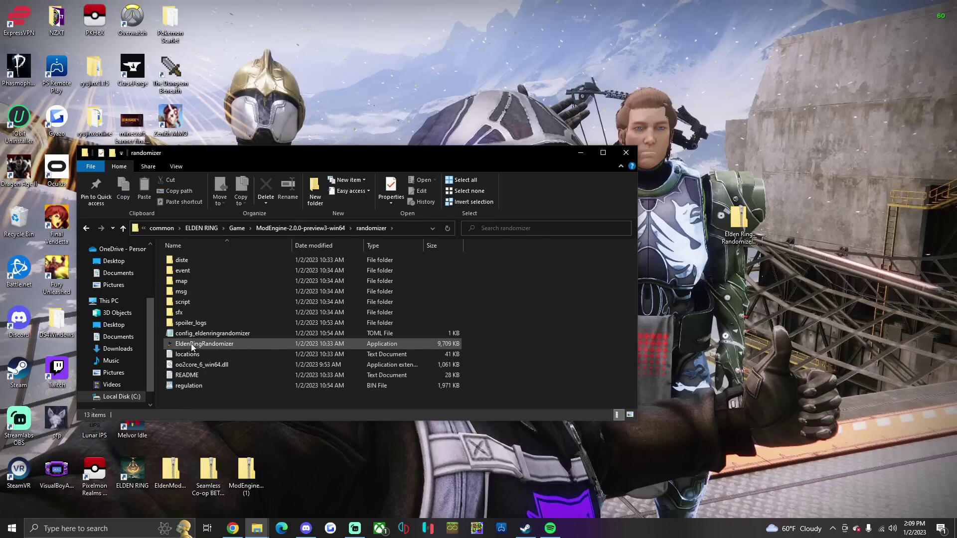
double_click(192, 345)
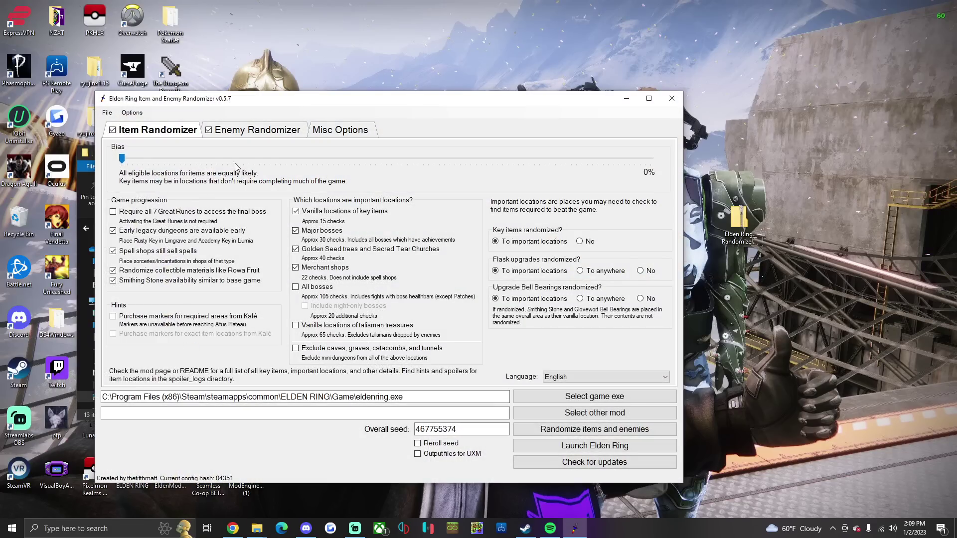
click(132, 113)
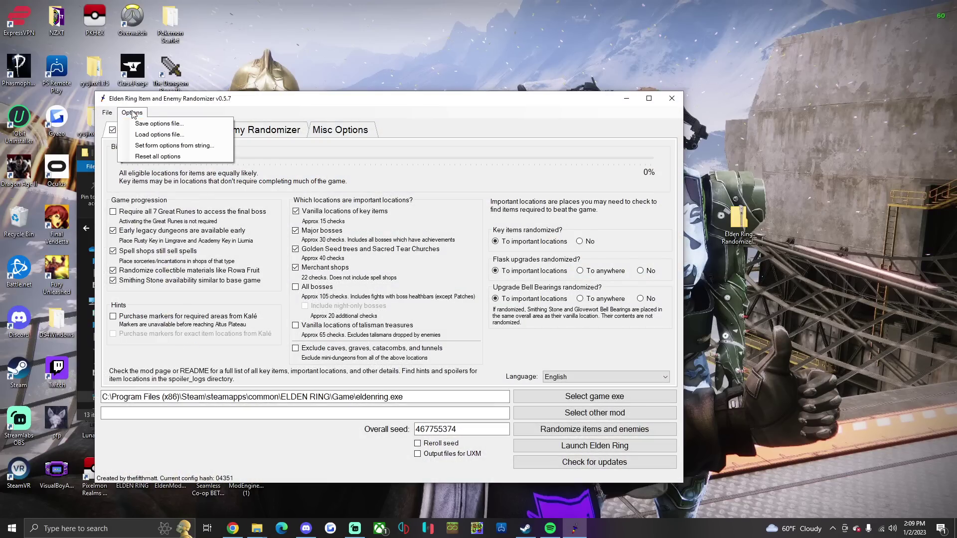
click(148, 146)
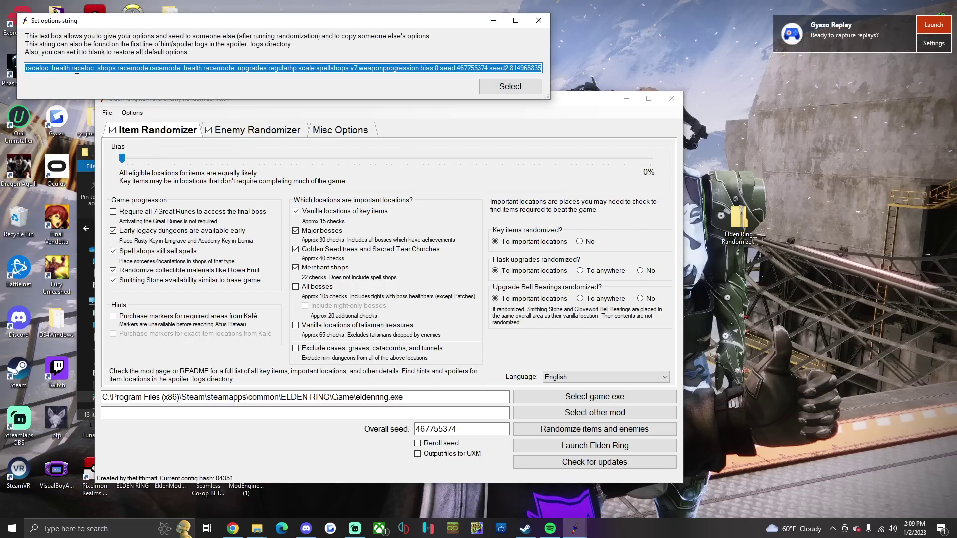
click(468, 68)
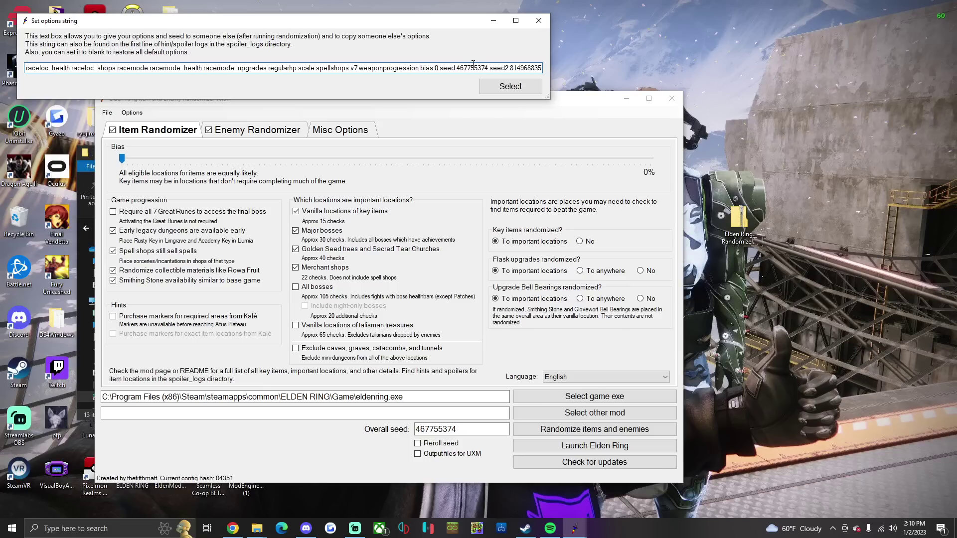
click(539, 21)
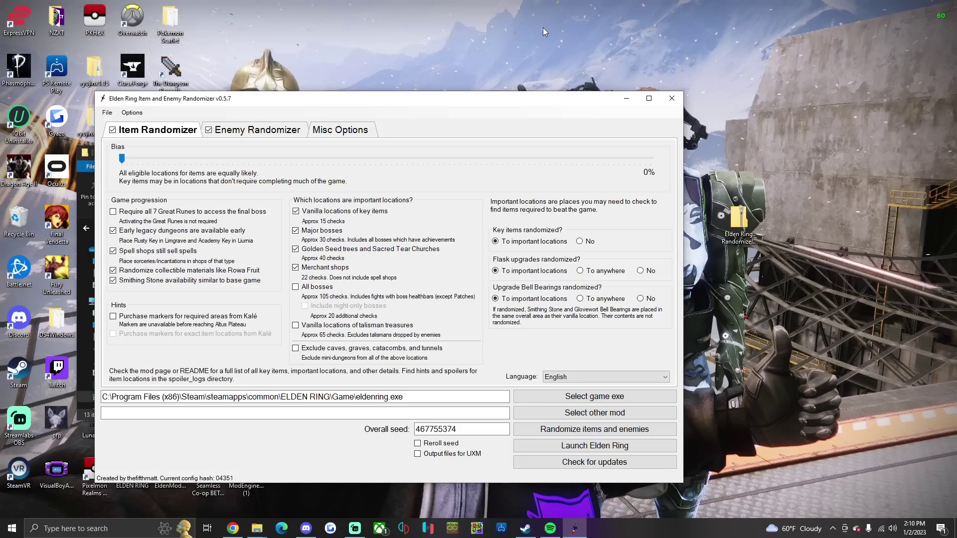